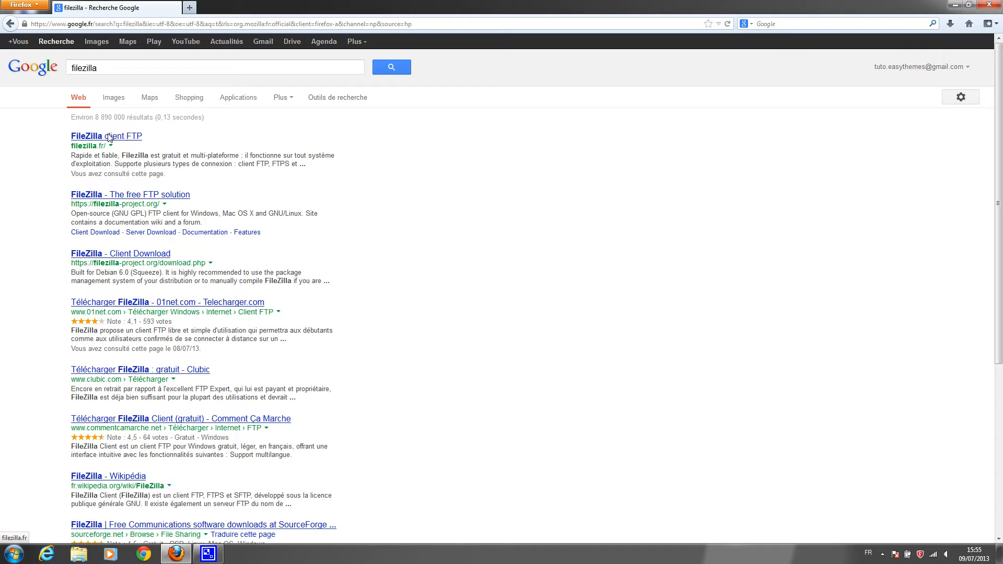
Open the filezilla.fr FileZilla client page from the Google results for 'filezilla'
left_click(109, 137)
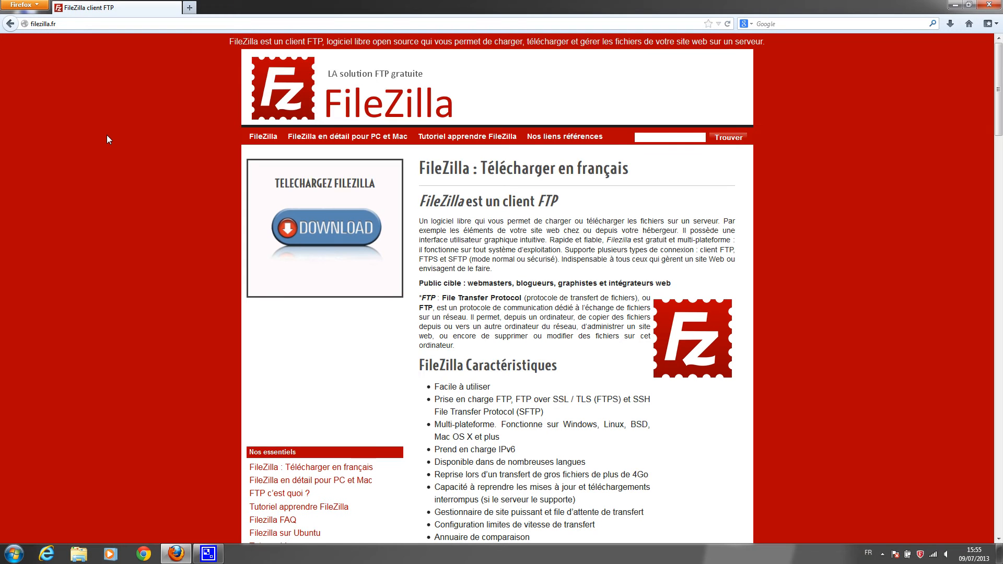
Start the FileZilla download from SourceForge and save the installer file
left_click(328, 226)
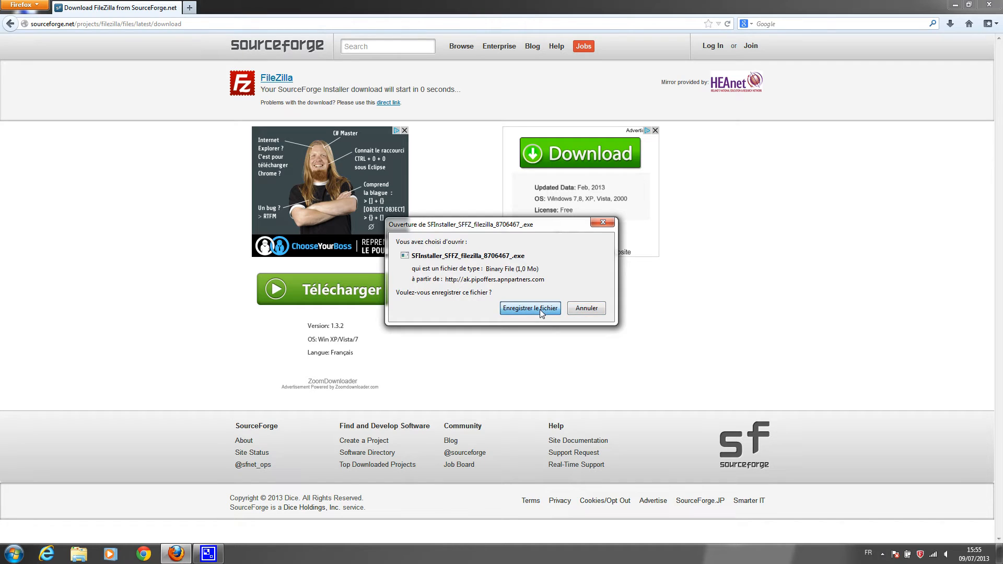
left_click(540, 309)
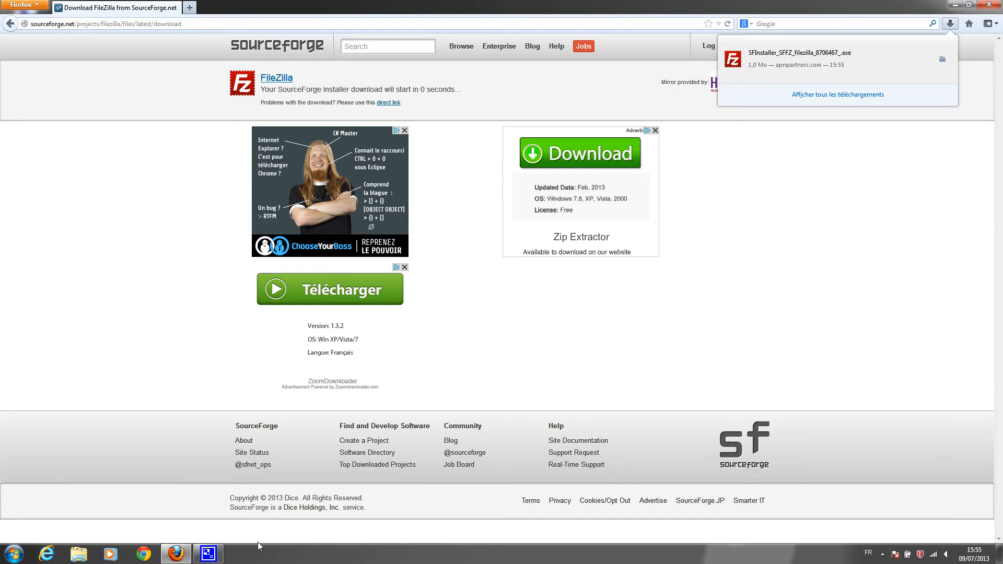
Open Firefox's downloads library, close the browser window, and launch the FileZilla installer
left_click(37, 4)
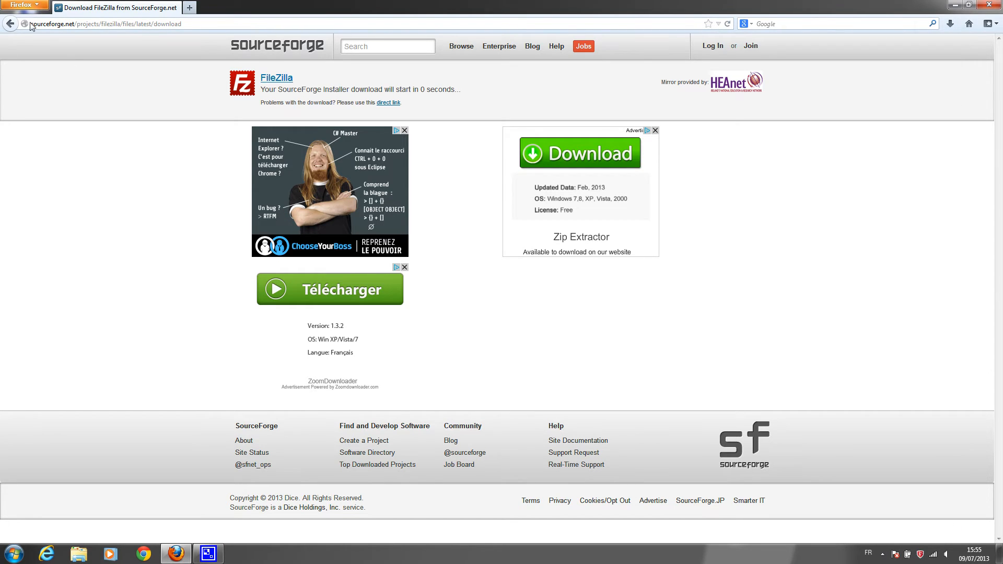
left_click(32, 6)
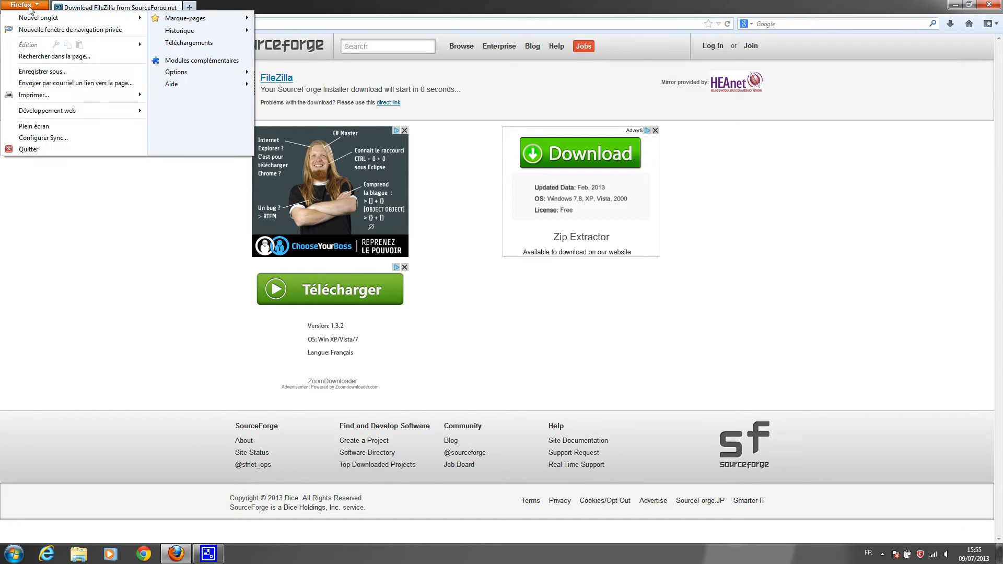
left_click(172, 42)
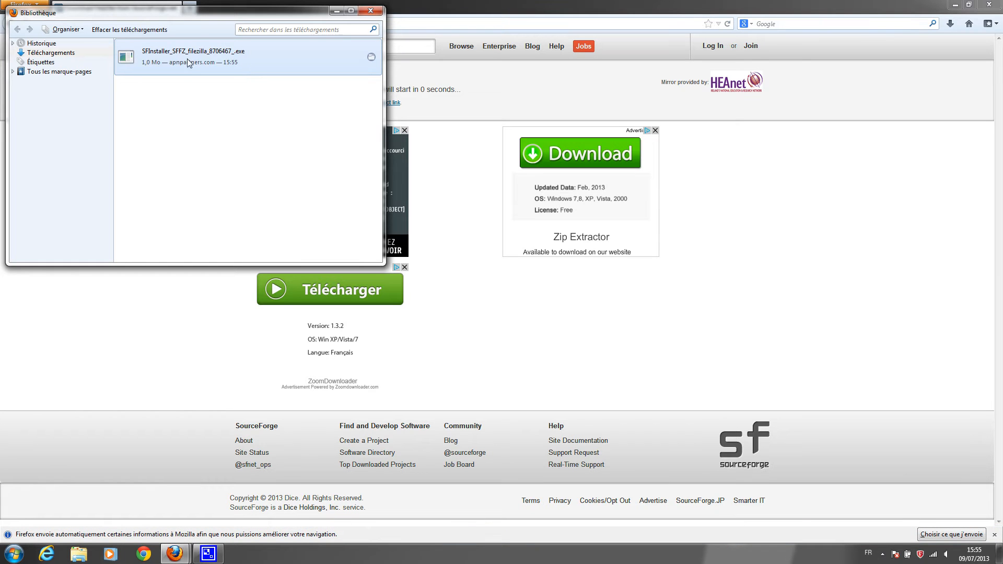
left_click(988, 4)
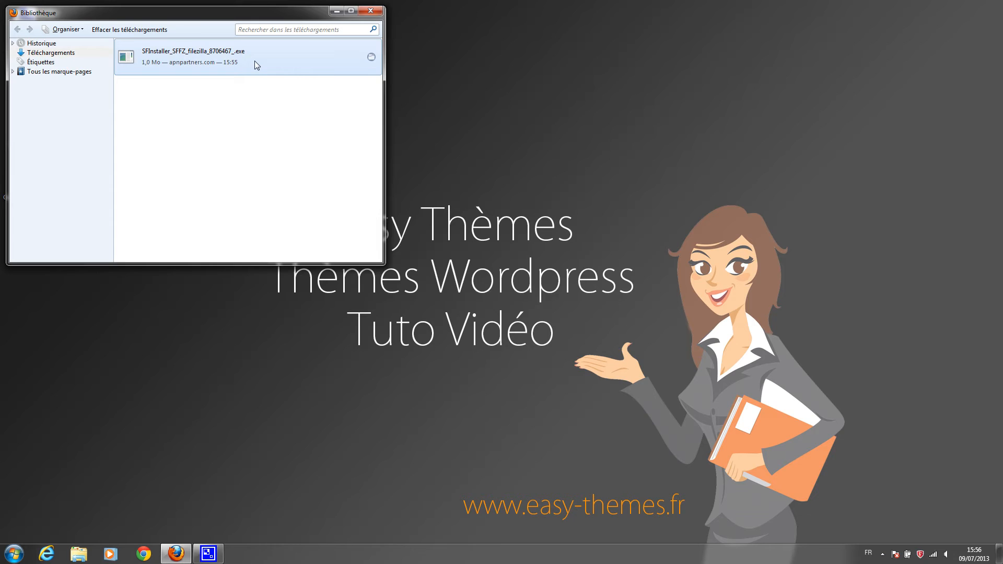
double_click(187, 55)
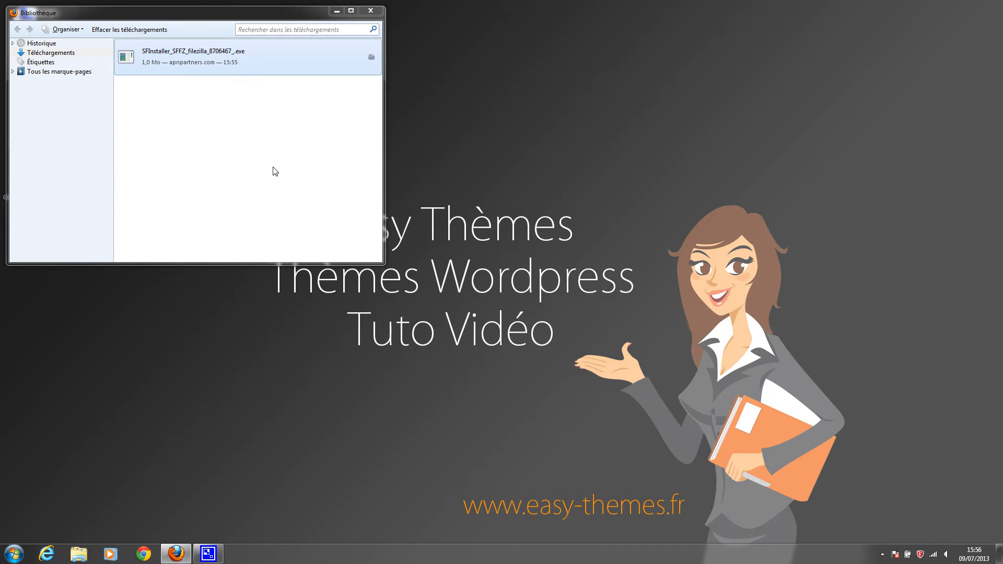
left_click(172, 555)
Move past the SourceForge Installer welcome page and accept the optional WinZip offer
left_click(170, 558)
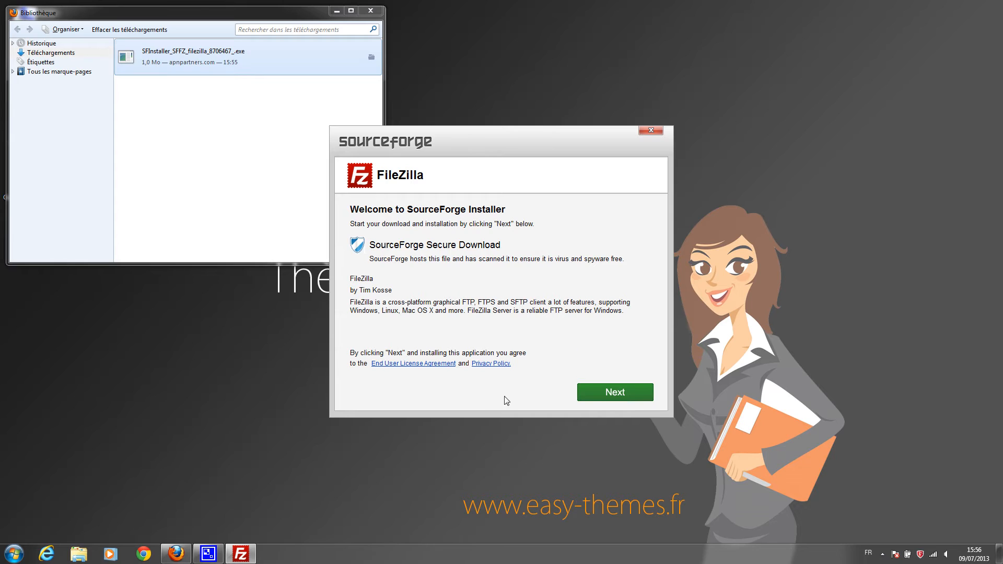
left_click(617, 400)
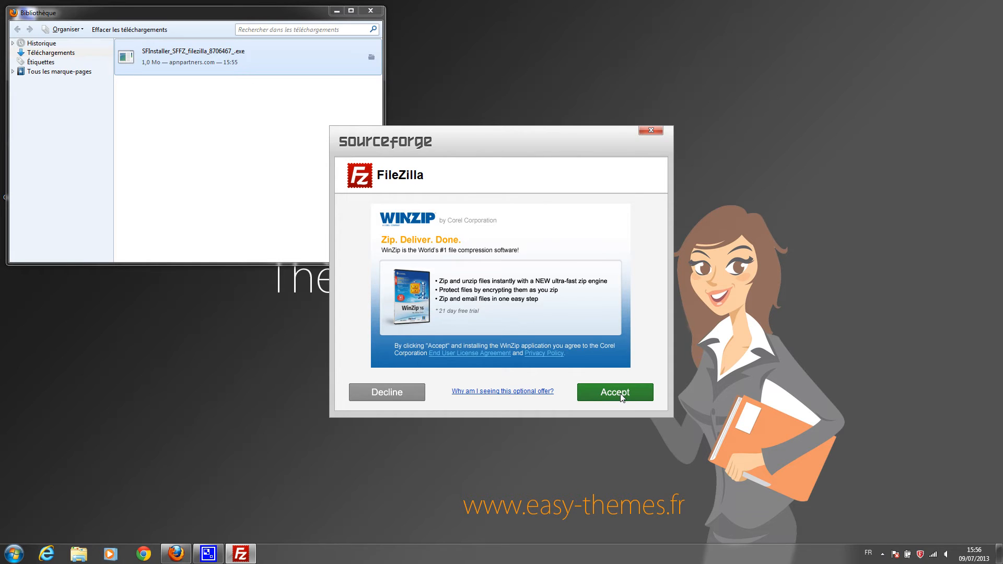
left_click(622, 397)
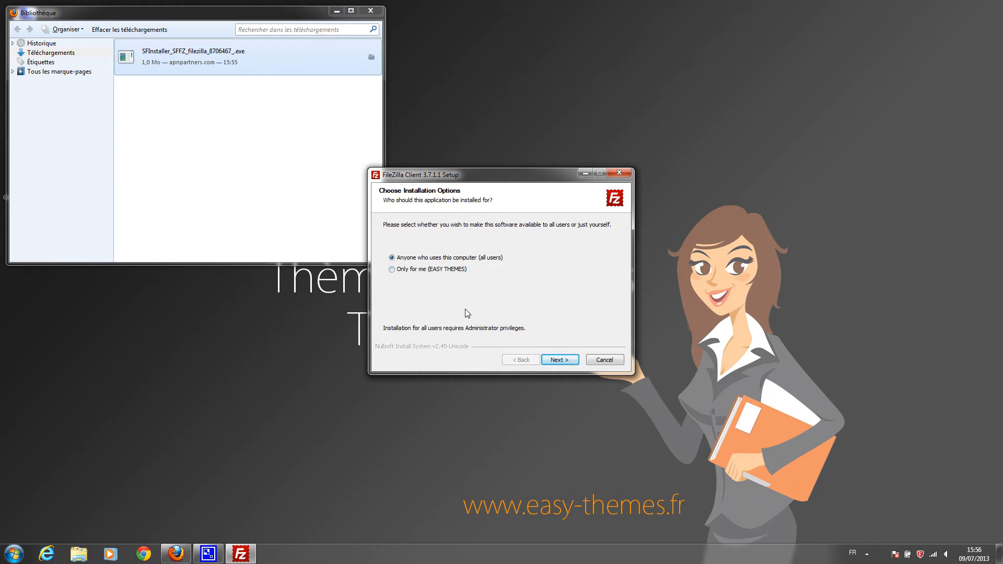
Install FileZilla Client 3.7.1.1 for all users with a desktop icon in the default folder, then launch it
left_click(568, 360)
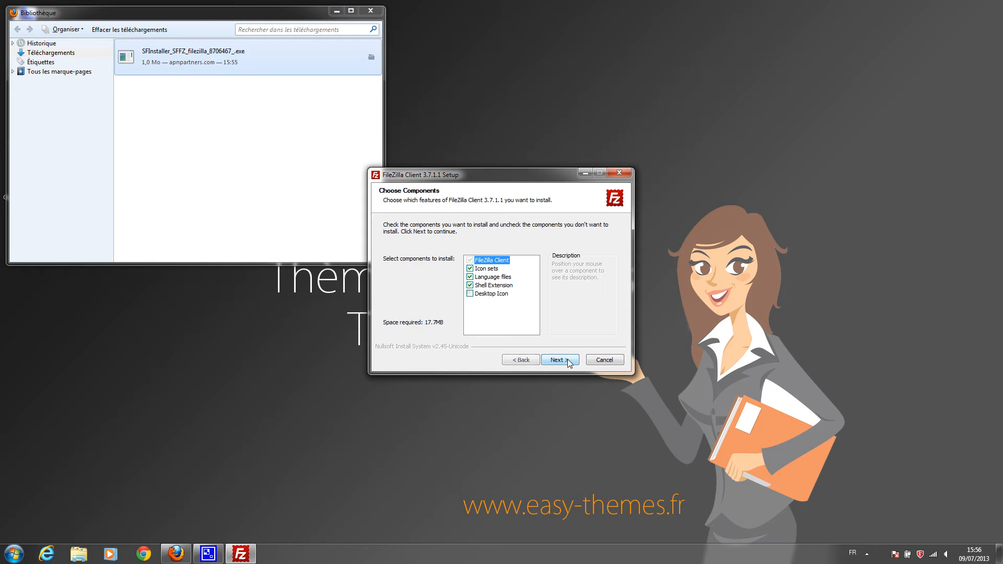
left_click(470, 295)
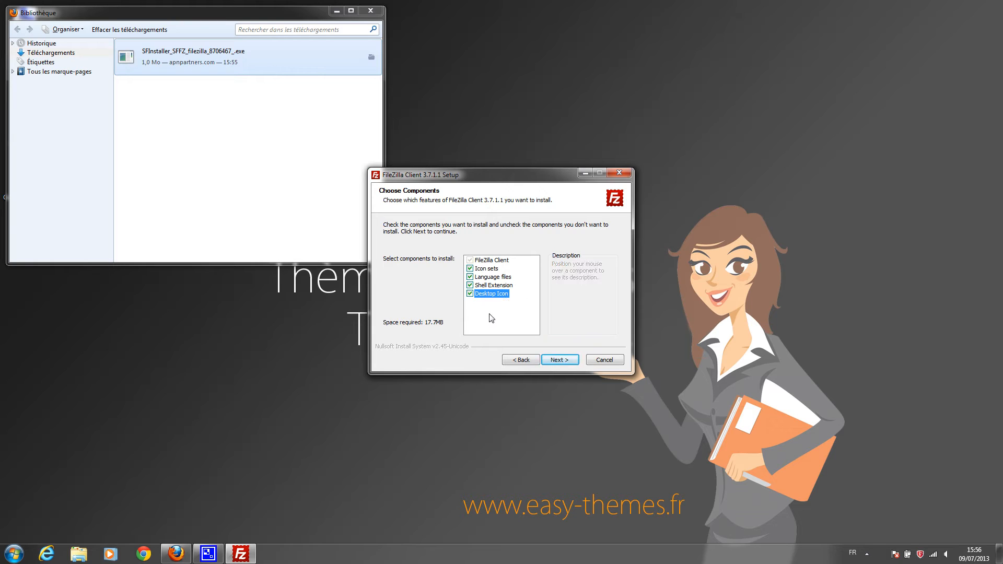
left_click(568, 364)
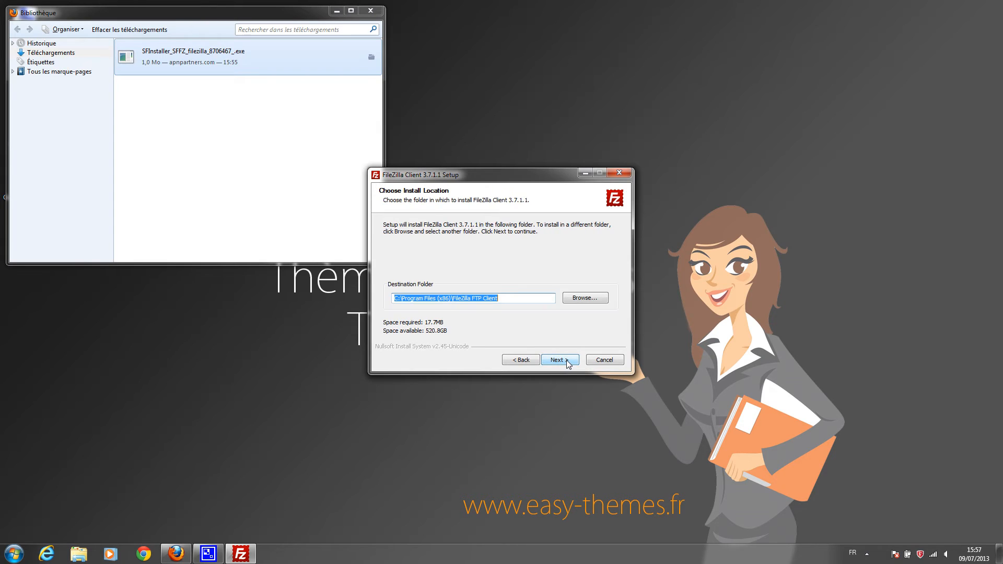
left_click(569, 364)
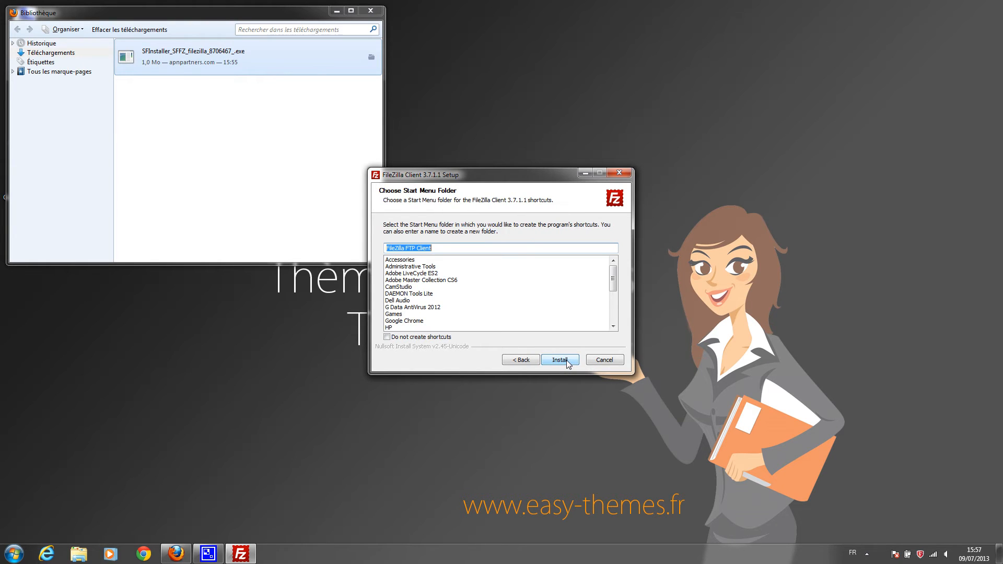
left_click(568, 364)
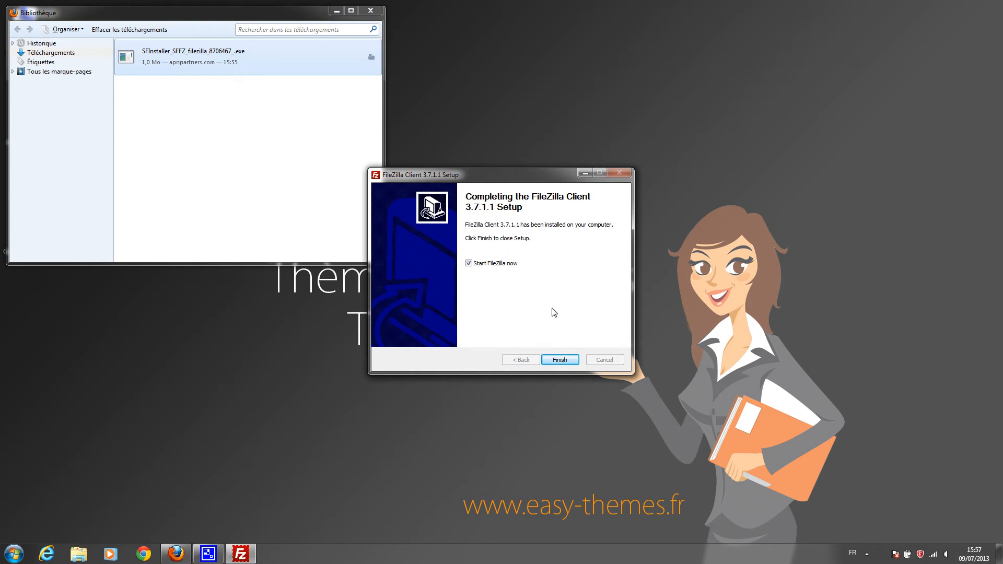
left_click(559, 360)
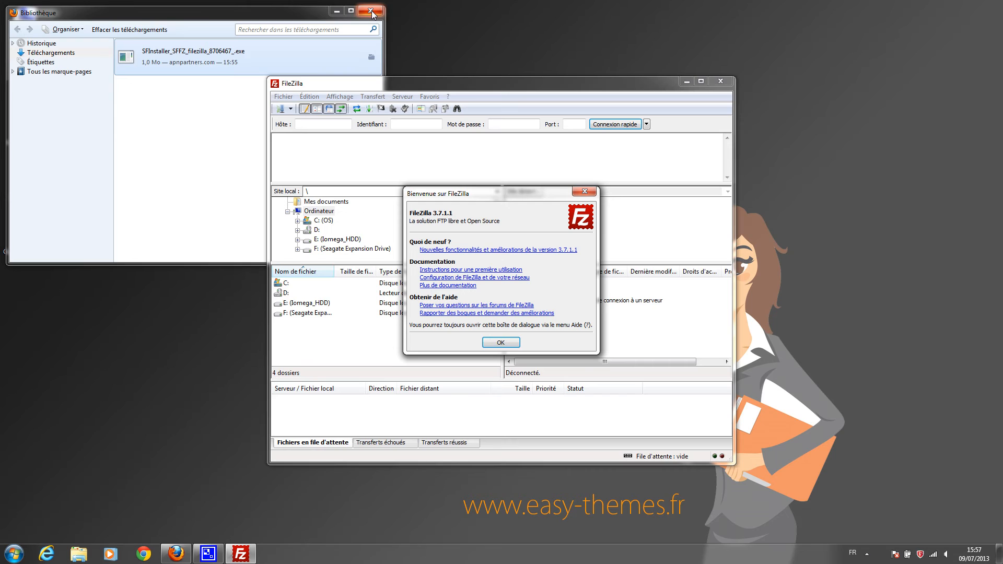
Close the downloads library and FileZilla welcome message, and maximize the FileZilla window
left_click(371, 11)
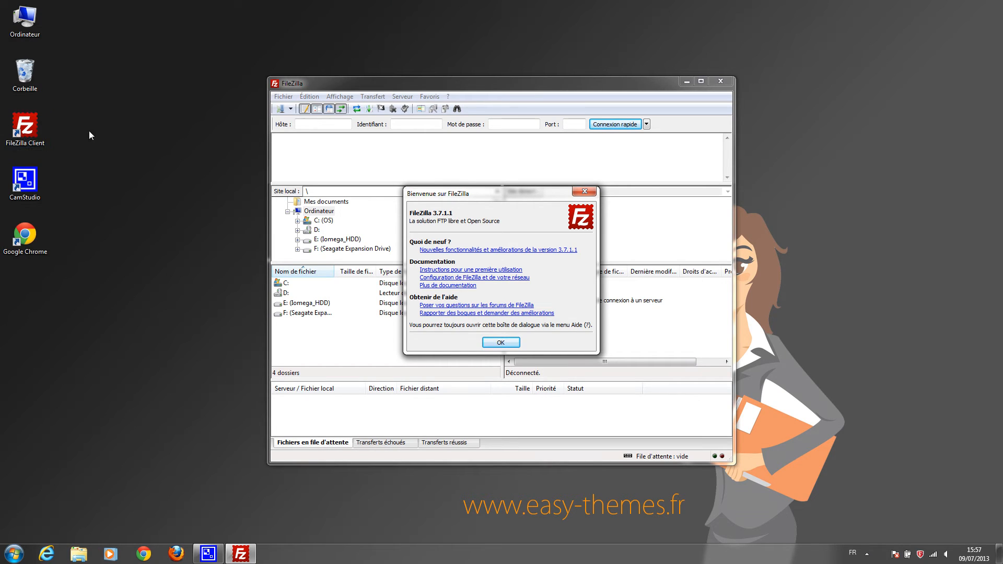
left_click(494, 344)
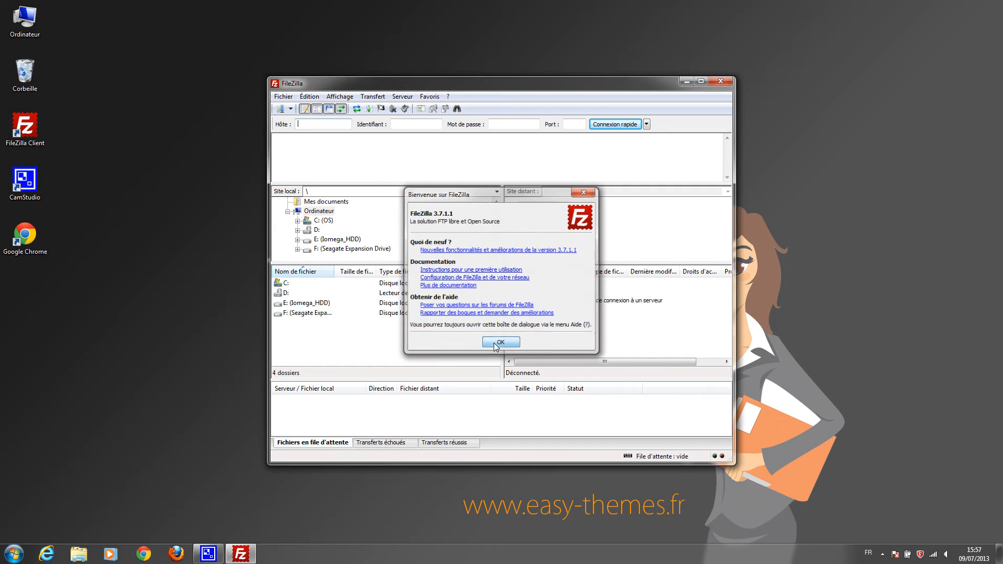
left_click(701, 81)
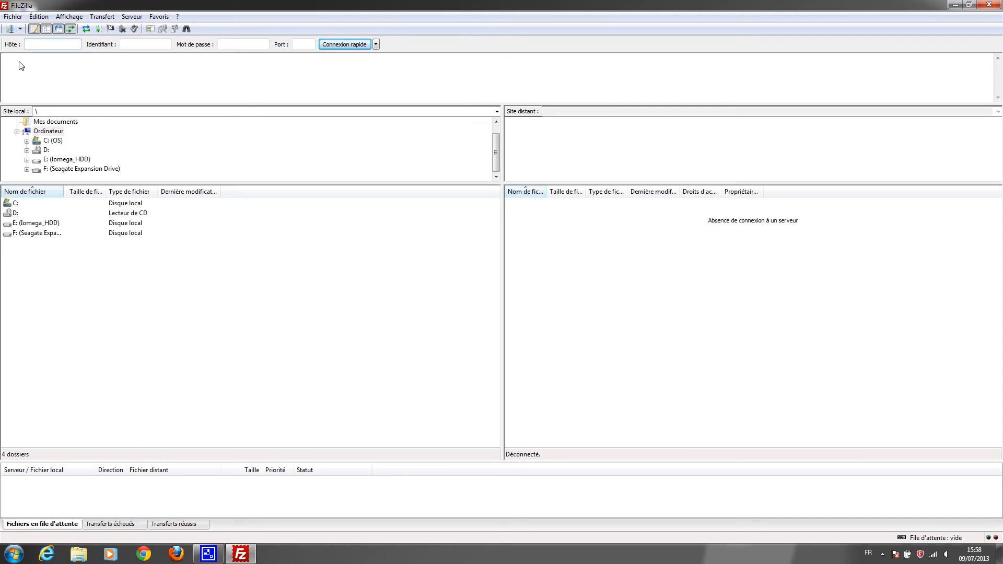
left_click(17, 18)
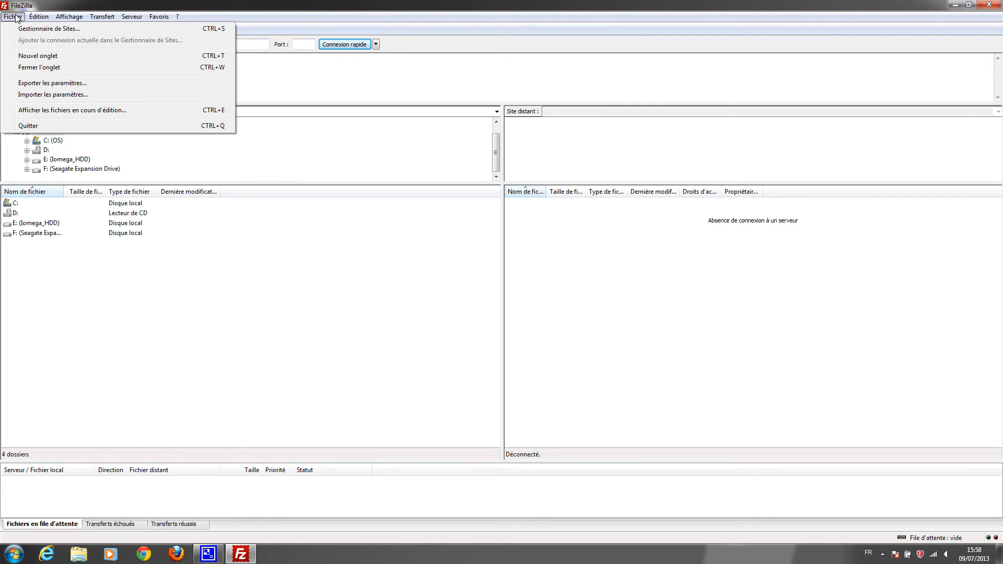
Add a Site Manager entry 'Tuto Easy Thèmes' with host ftp.tuto-easythemes.com
left_click(27, 29)
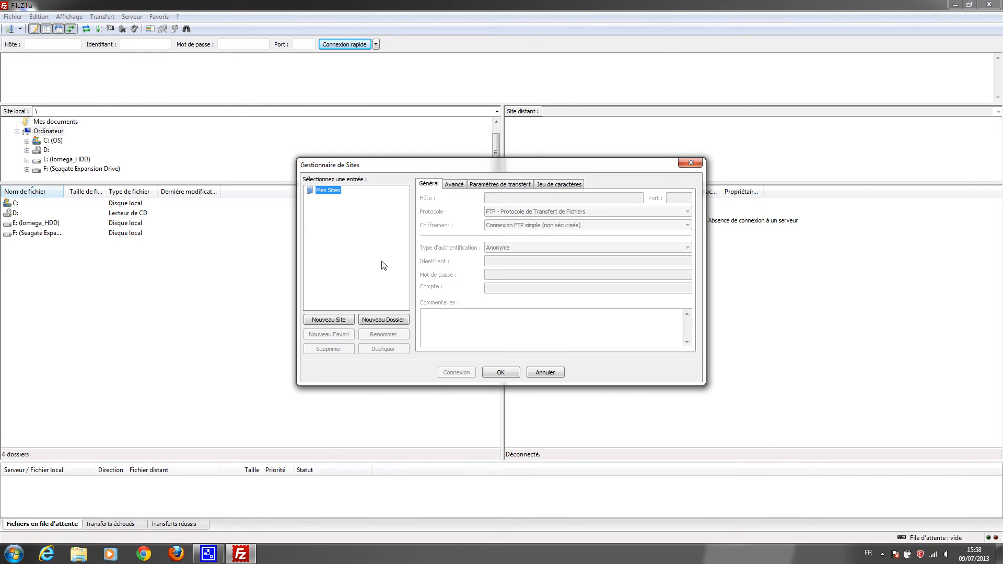
left_click(342, 319)
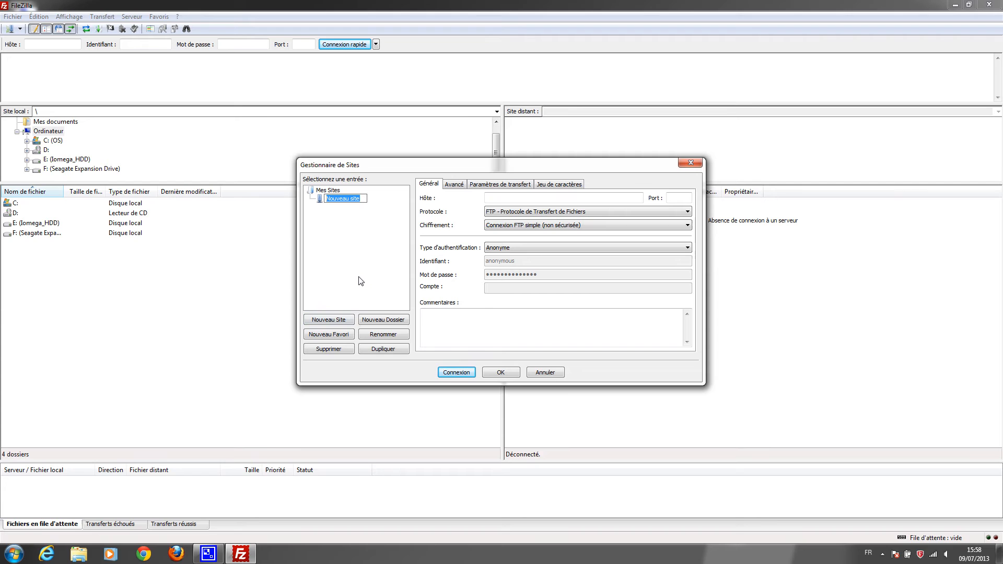
type("Tuto Easy Thèmes")
left_click(513, 201)
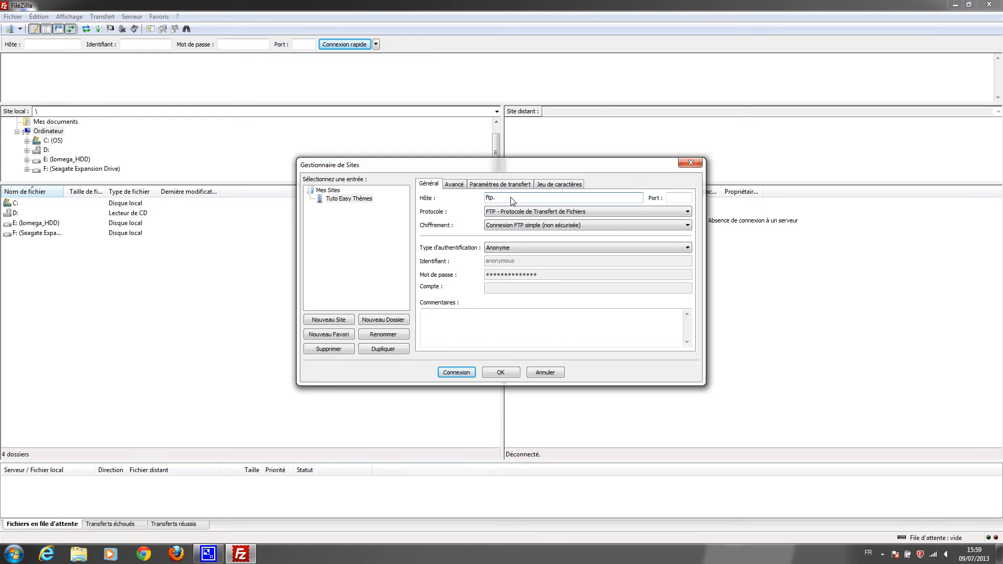
type("uto-easythemes.com")
Set authentication to Normale and fill in the FTP login name and password
left_click(511, 246)
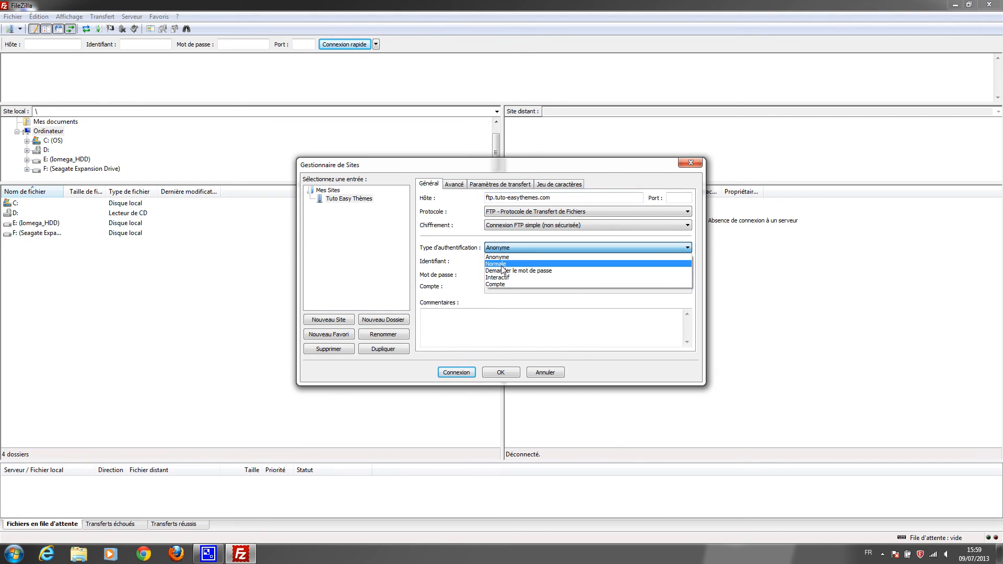
left_click(502, 265)
left_click_drag(517, 265, 468, 265)
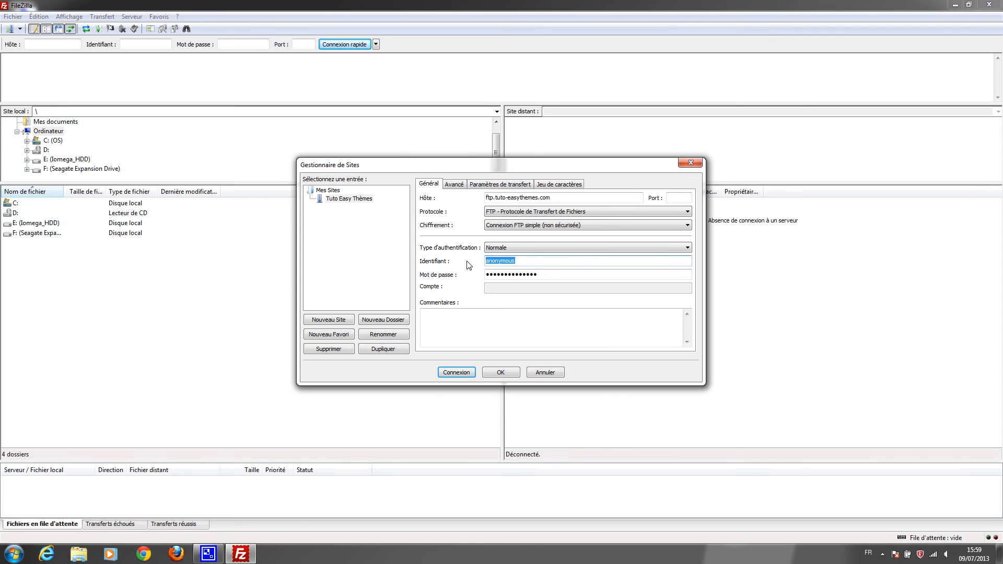
key("Tab")
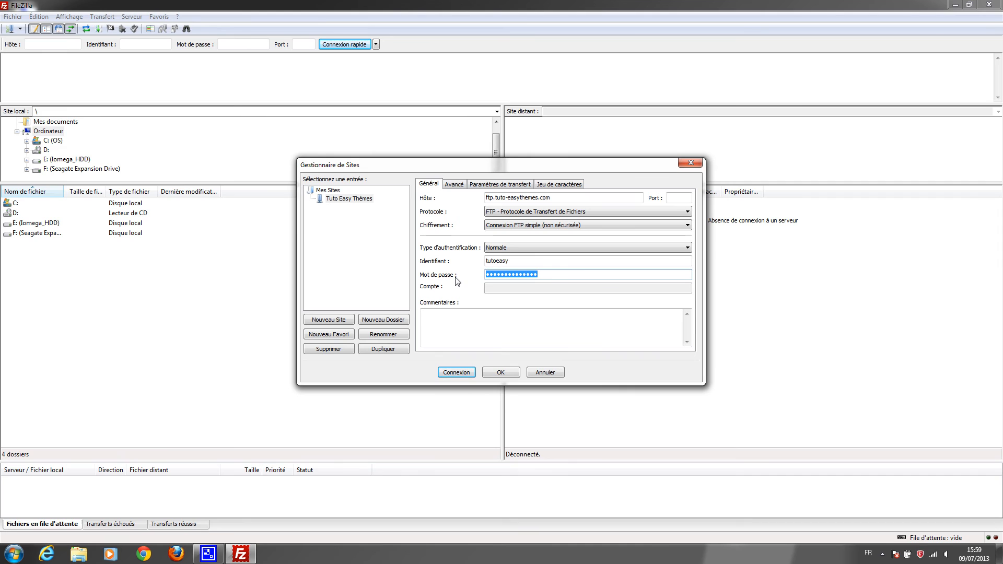
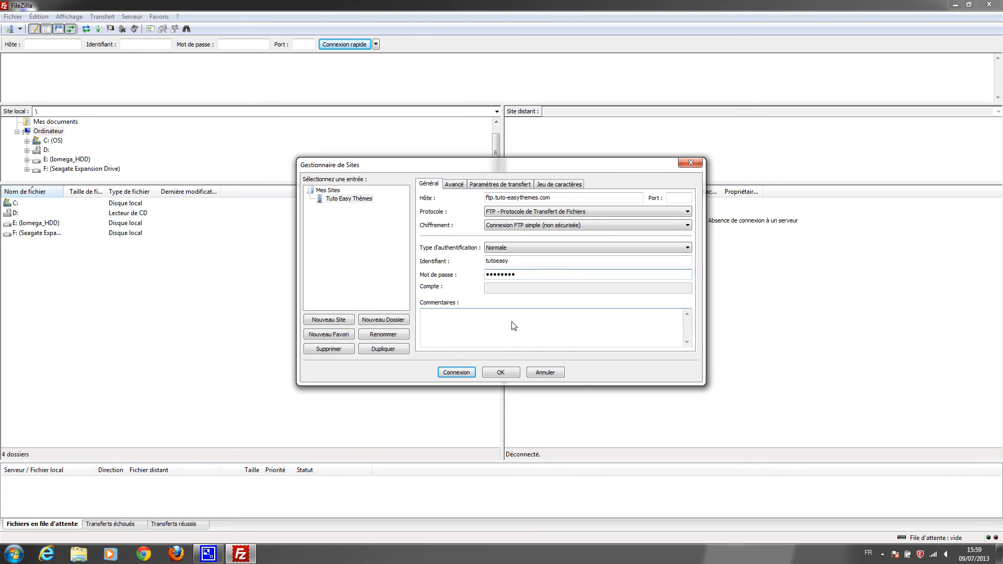
Connect to the Tuto Easy Thèmes server, check its www folder and .htaccess, then close FileZilla
left_click(462, 373)
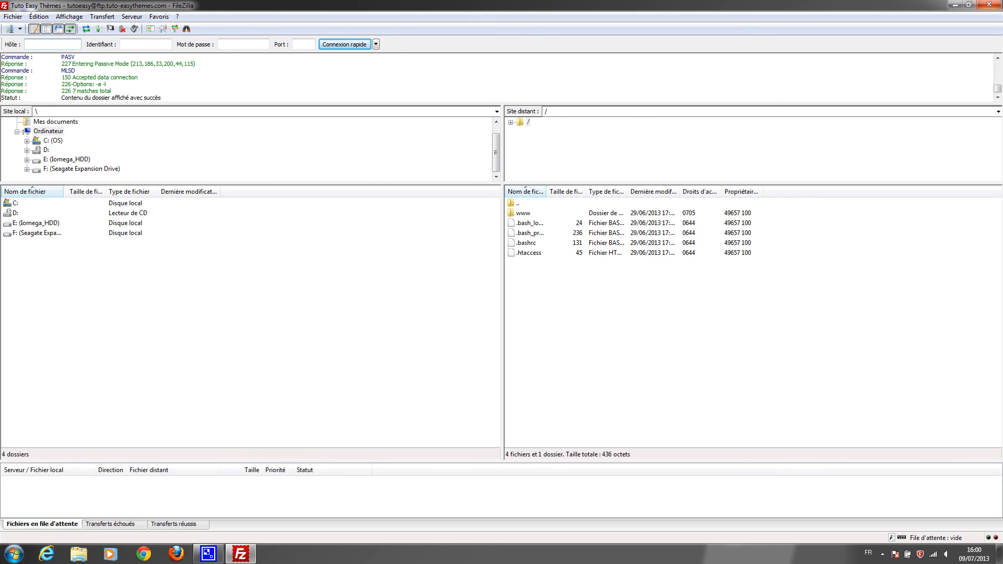
left_click(989, 5)
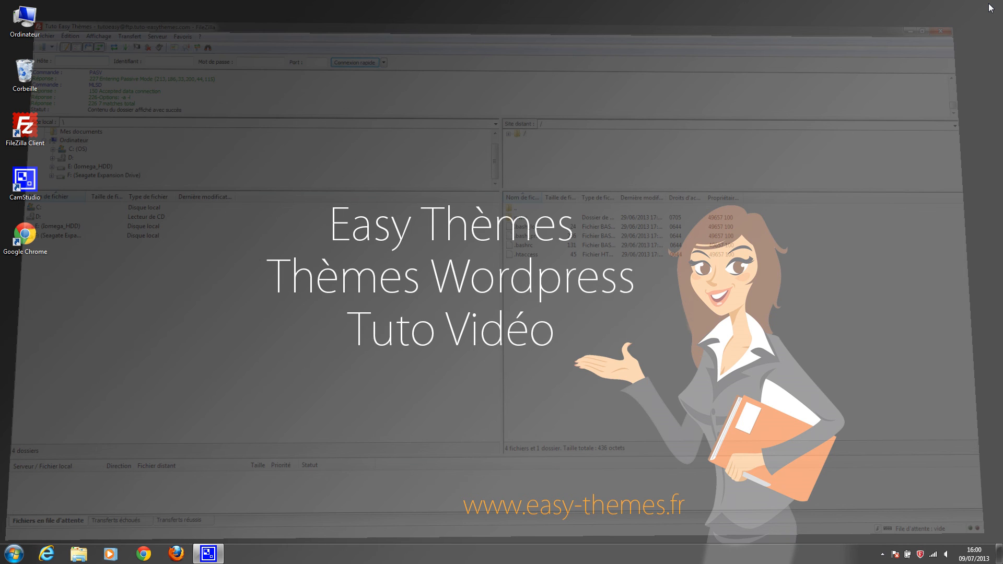
Relaunch FileZilla, reconnect to Tuto Easy Thèmes, browse the remote www folder, then close it
double_click(14, 135)
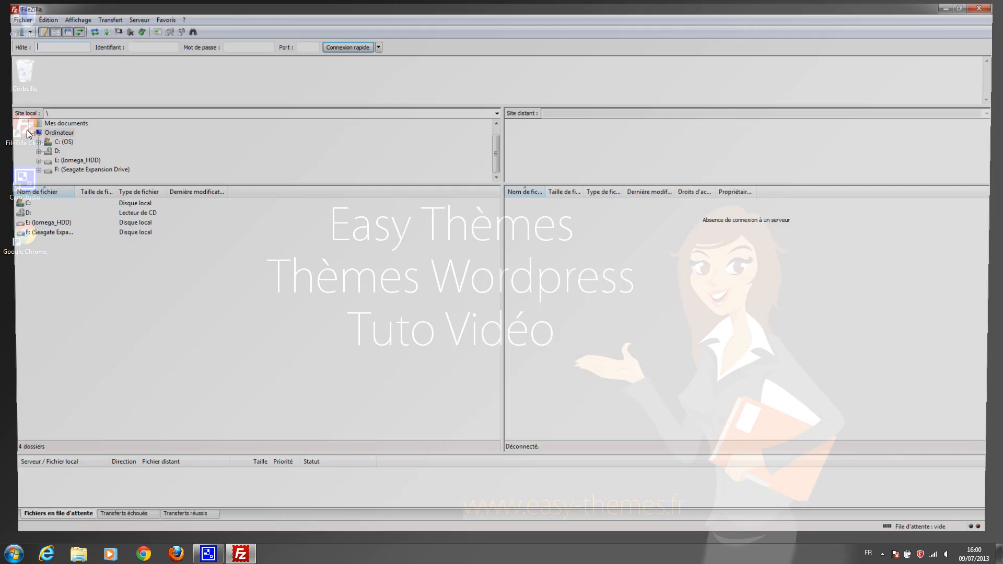
left_click(20, 29)
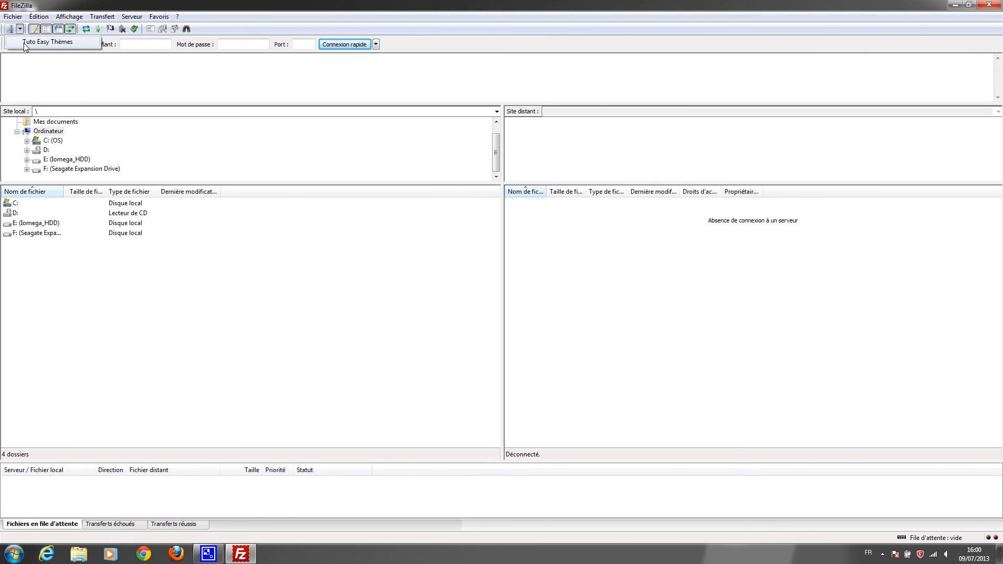
left_click(43, 44)
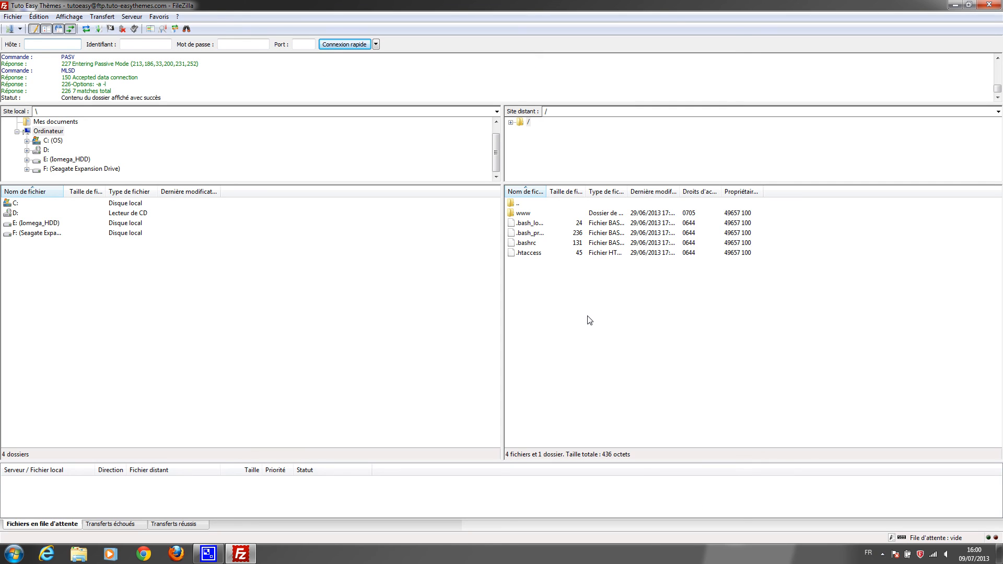
double_click(523, 213)
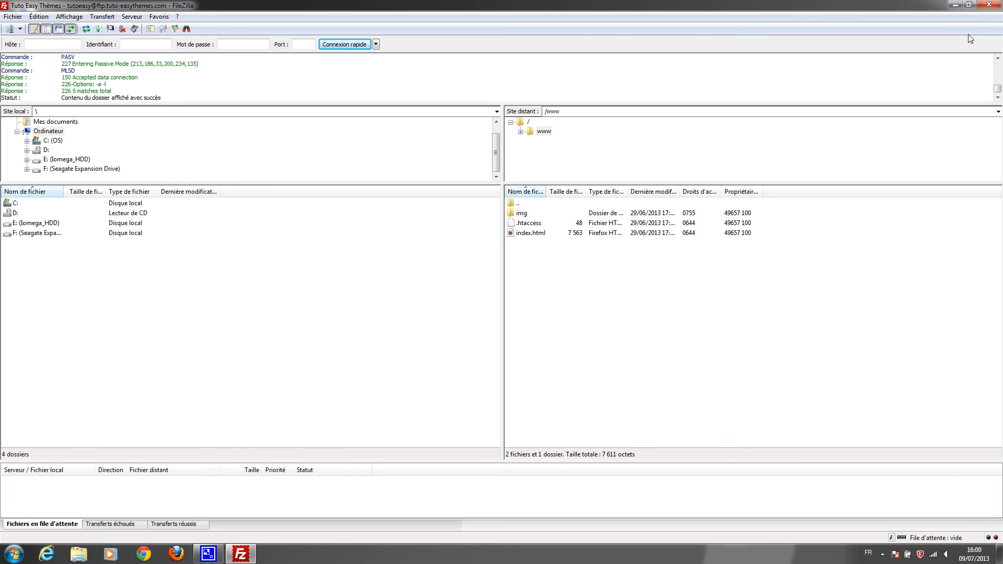
left_click(987, 6)
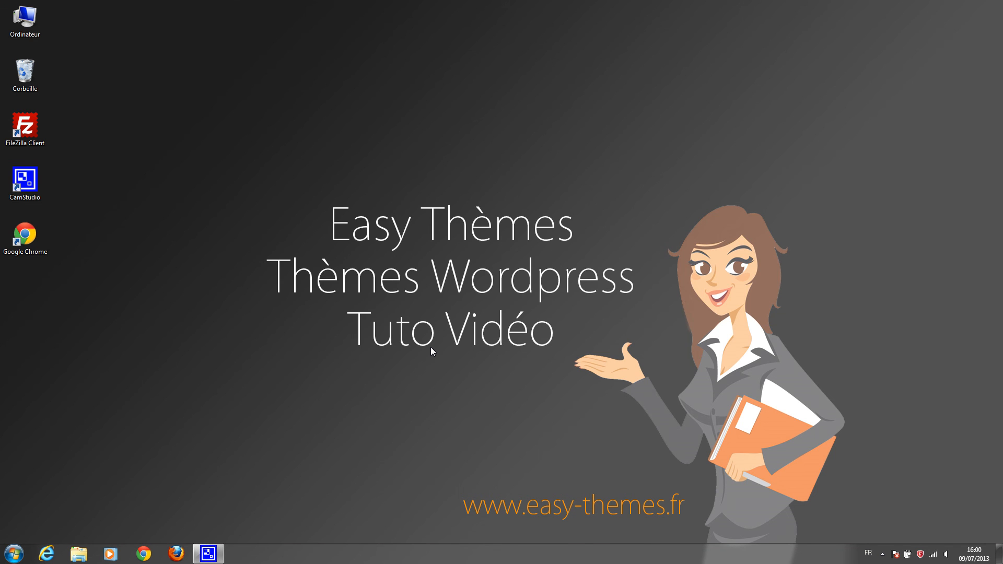